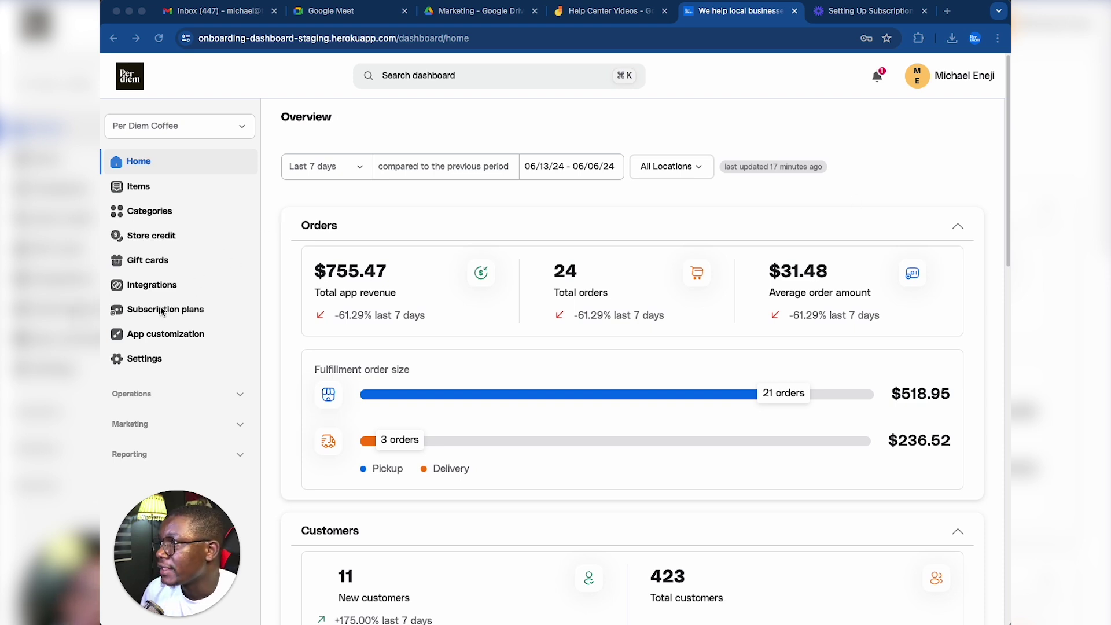
Go to the Integrations page listing Instagram and Sendgrid.
{"action": "left_click", "coordinate": [156, 288]}
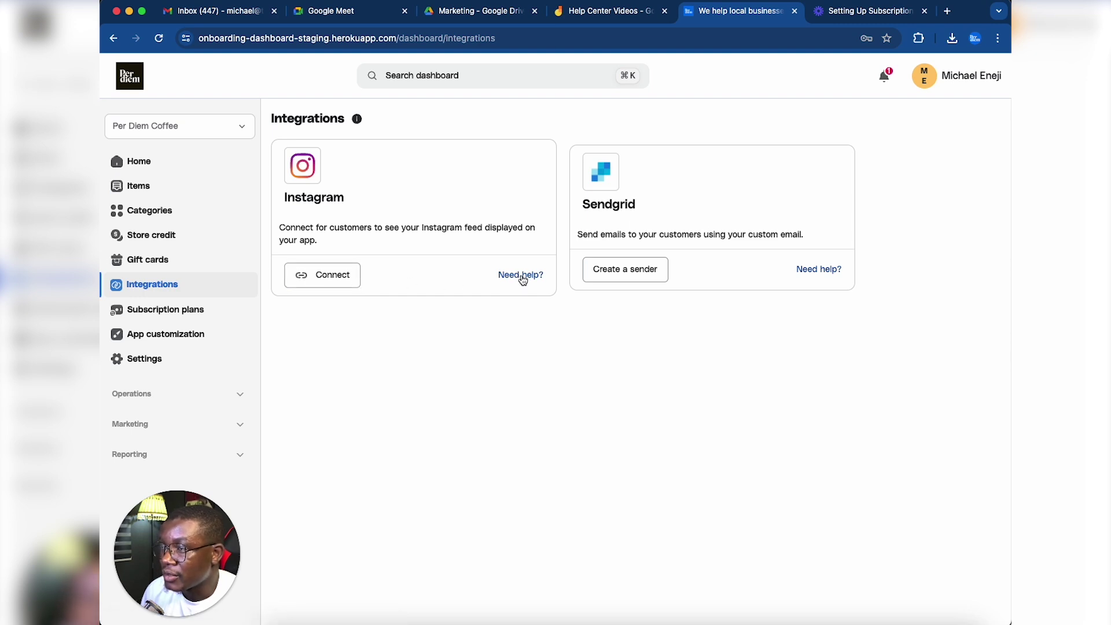
Show the Need help? guide for connecting an Instagram account.
{"action": "left_click", "coordinate": [522, 276]}
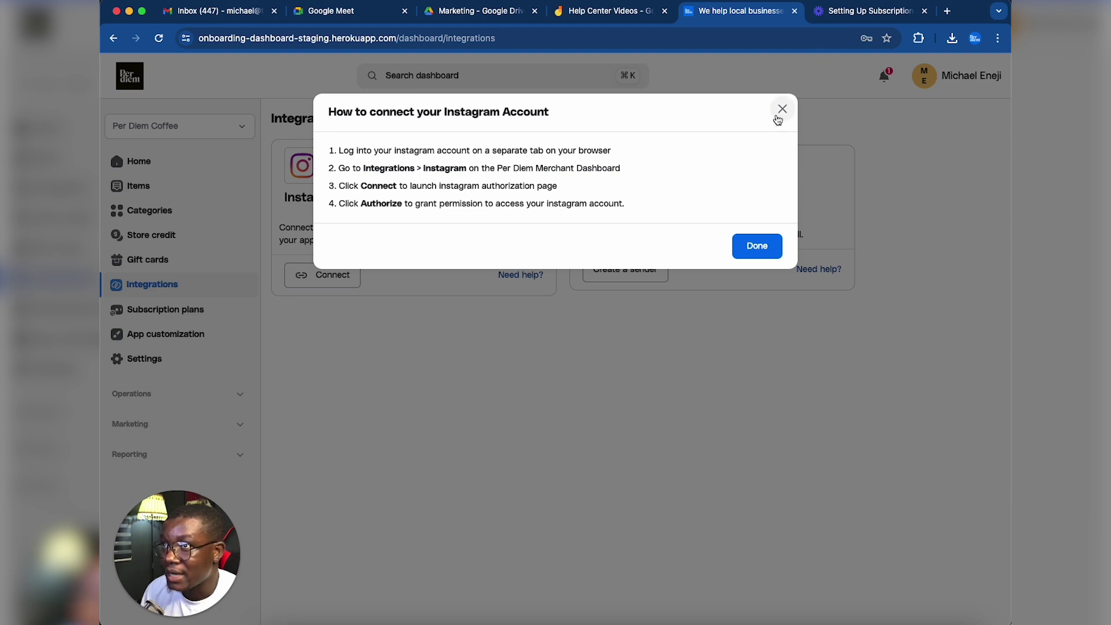
Close the 'How to connect your Instagram Account' dialog.
{"action": "left_click", "coordinate": [782, 110]}
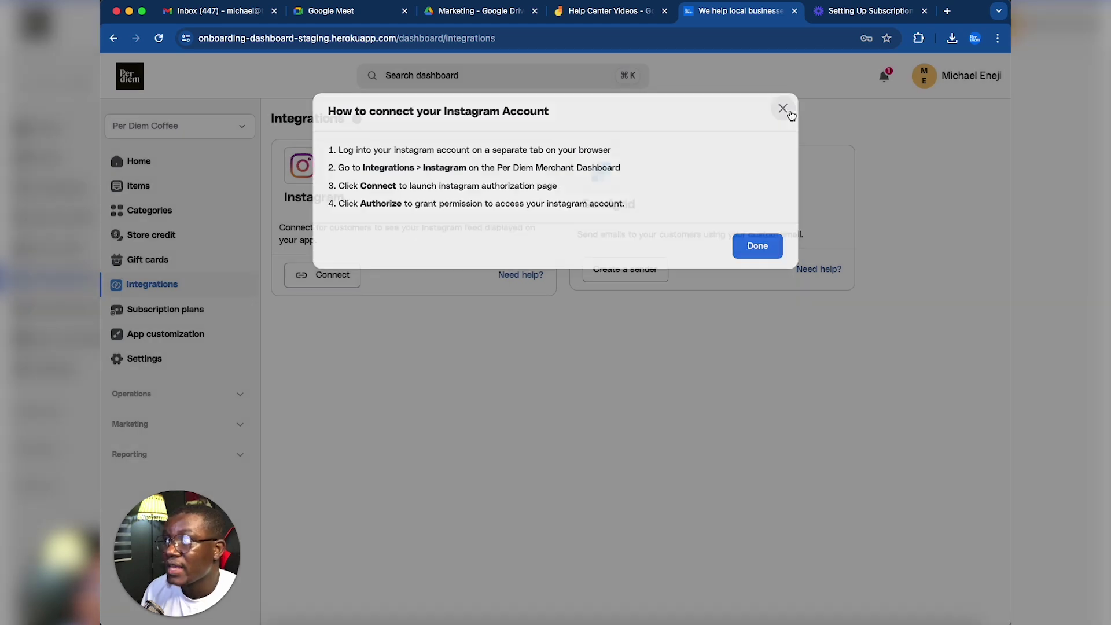
Start Connect on the Instagram card, then return from the login page to Integrations.
{"action": "left_click", "coordinate": [339, 276]}
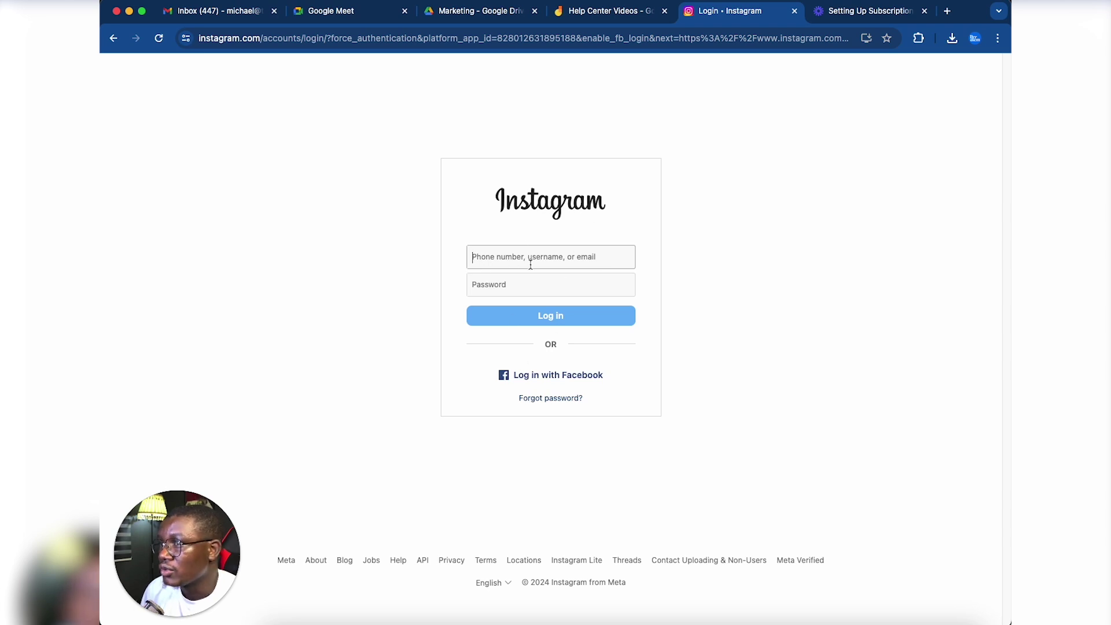
{"action": "left_click", "coordinate": [115, 40]}
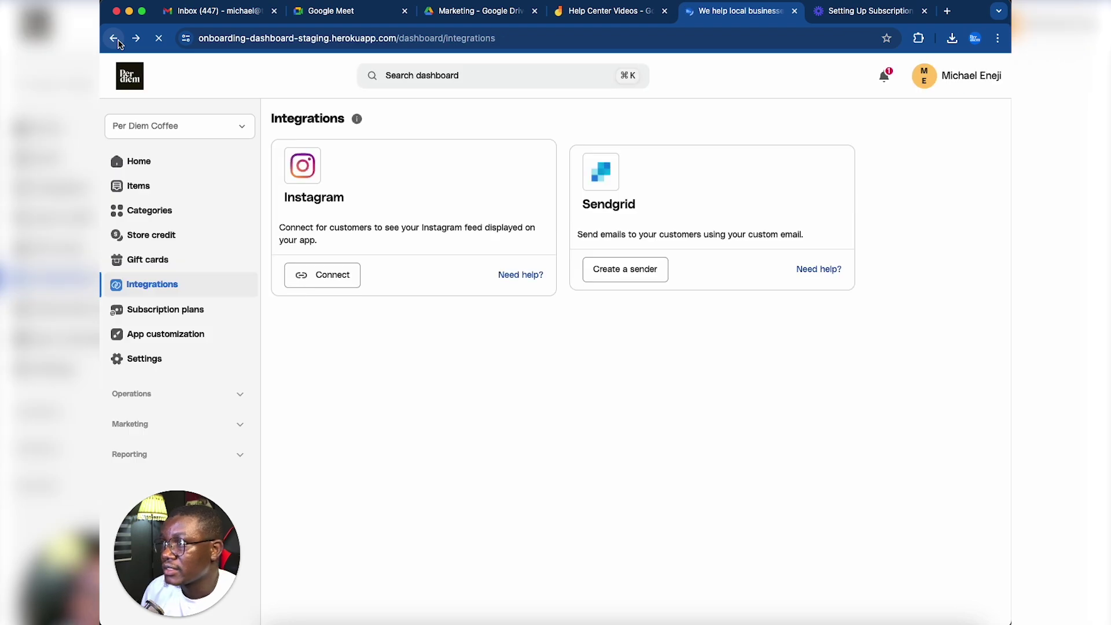